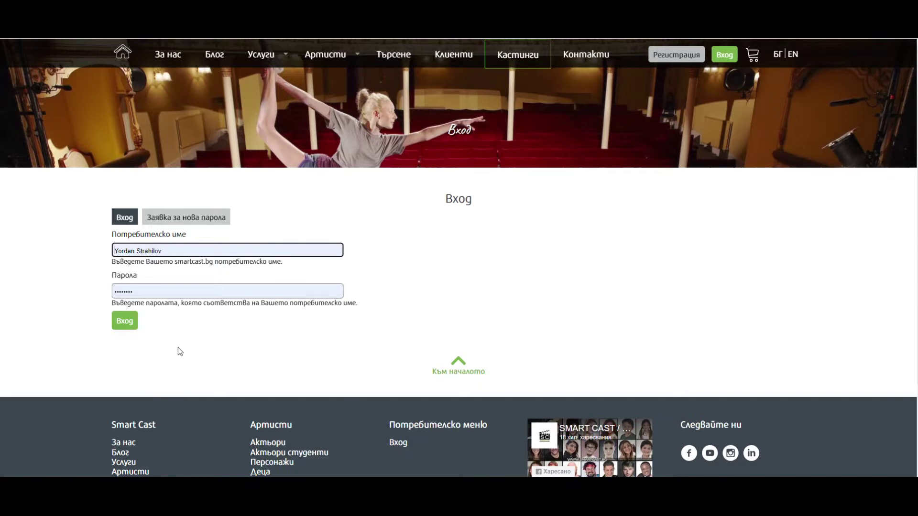
- Log in with the prefilled credentials, then open the account settings for editing and save them
left_click(125, 321)
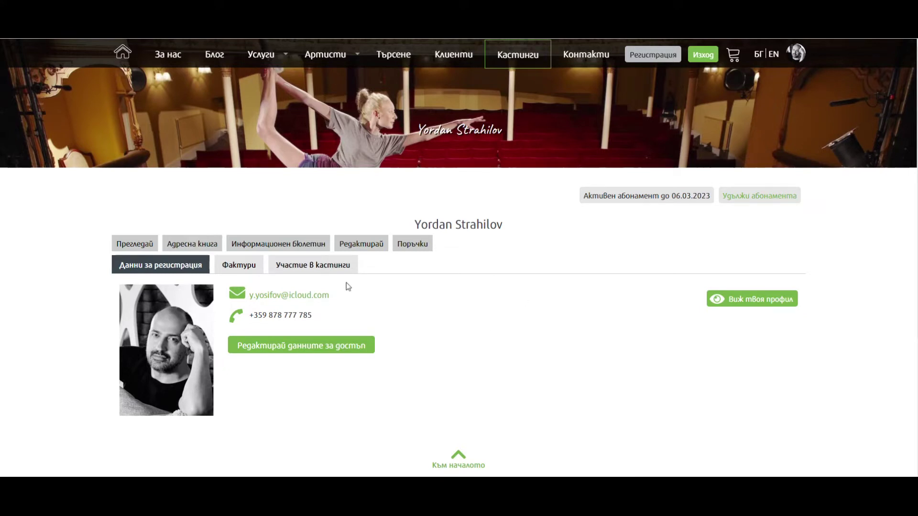
left_click(370, 246)
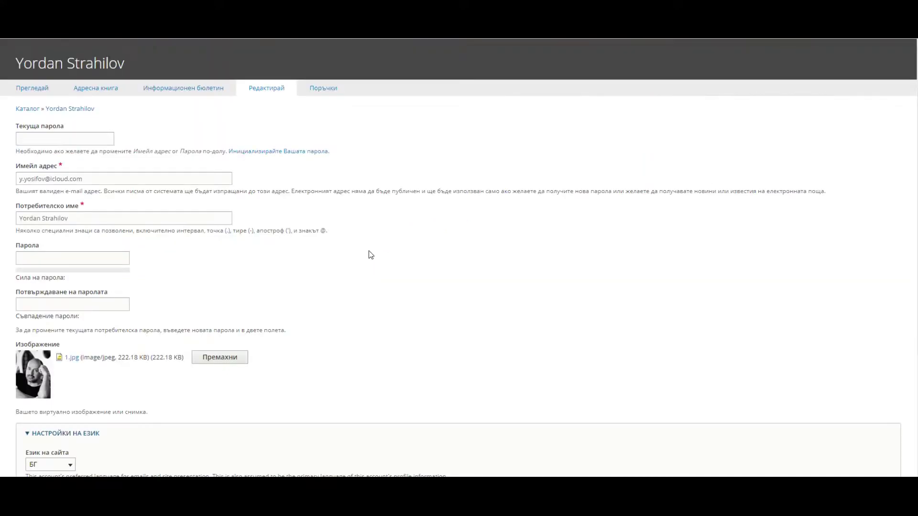
scroll(69, 397, "down", 4)
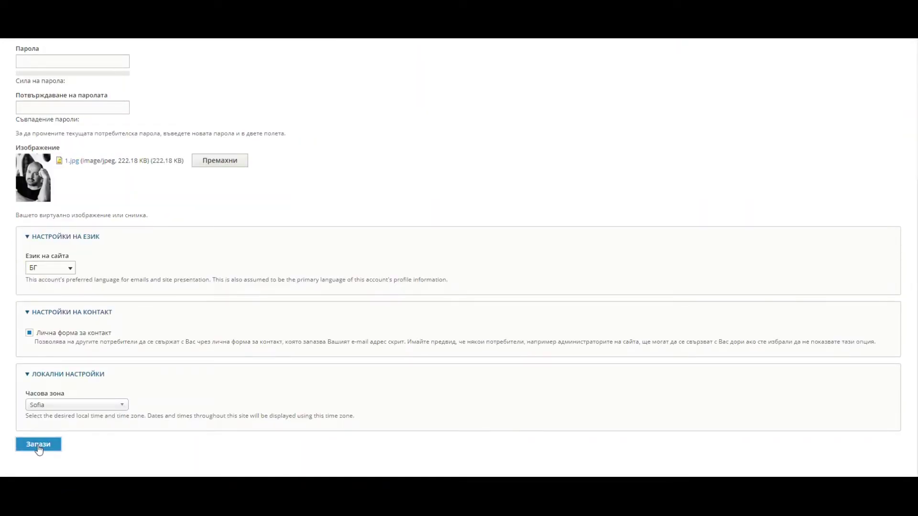
left_click(39, 445)
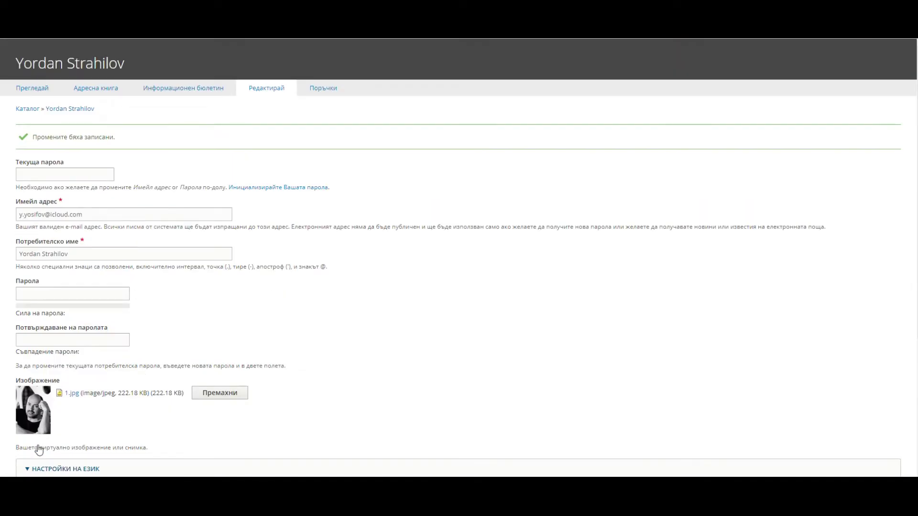
- View the artist profile's physical details, biography and photo gallery
left_click(34, 89)
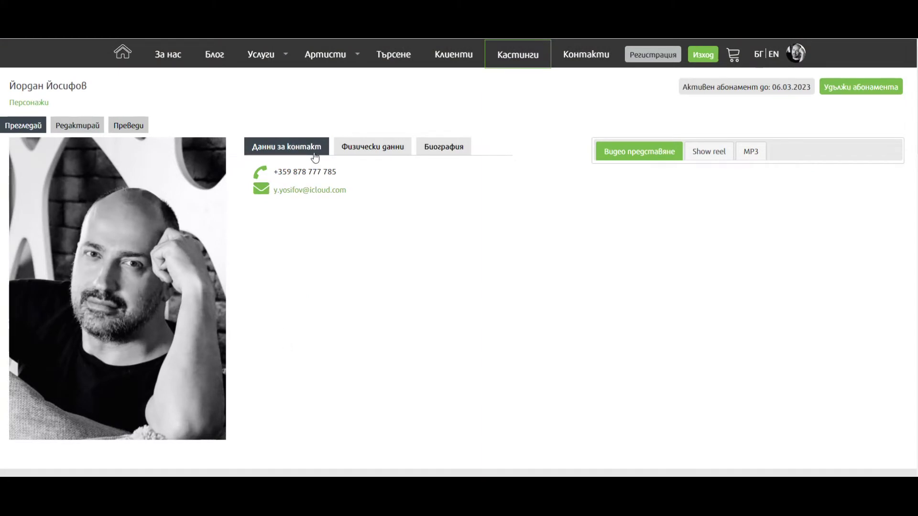
left_click(372, 152)
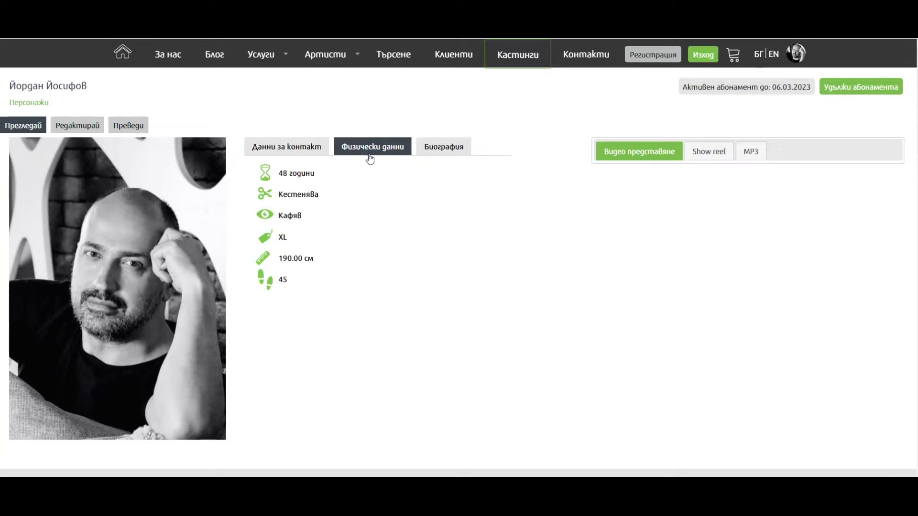
left_click(450, 152)
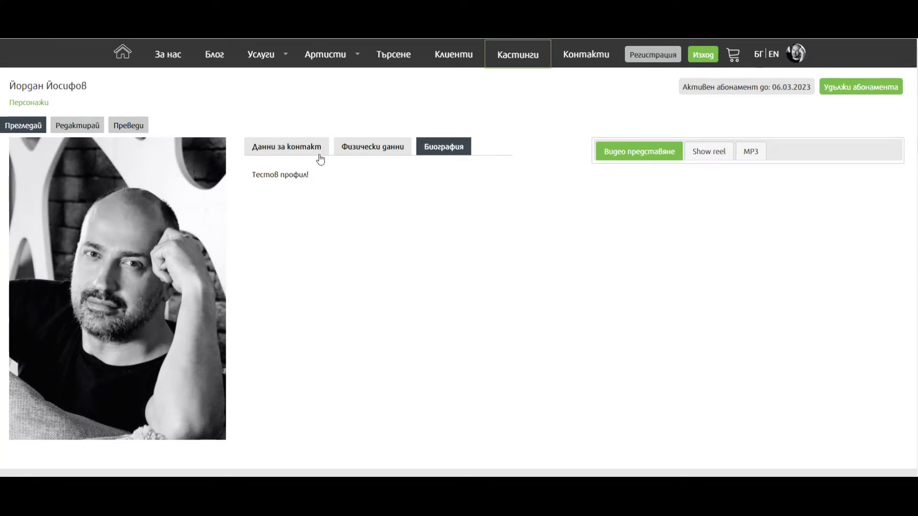
scroll(360, 352, "down", 4)
scroll(474, 358, "down", 1)
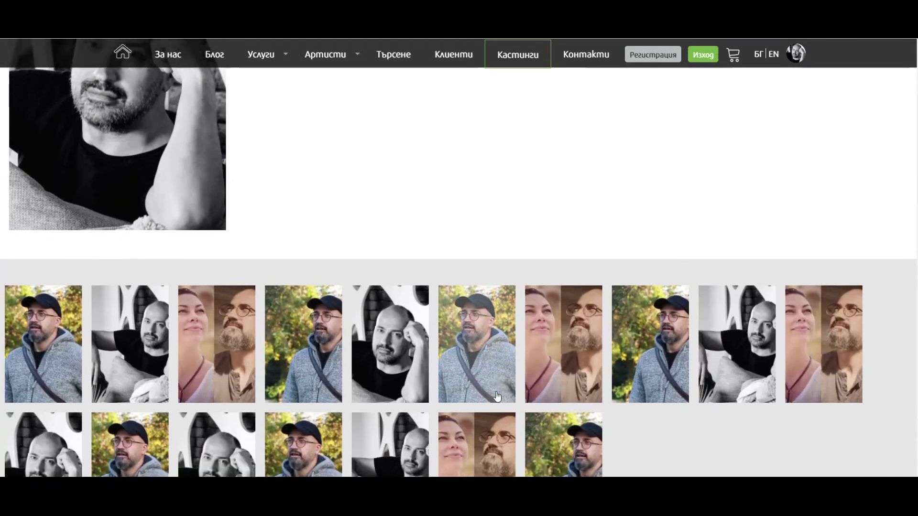
scroll(264, 354, "up", 5)
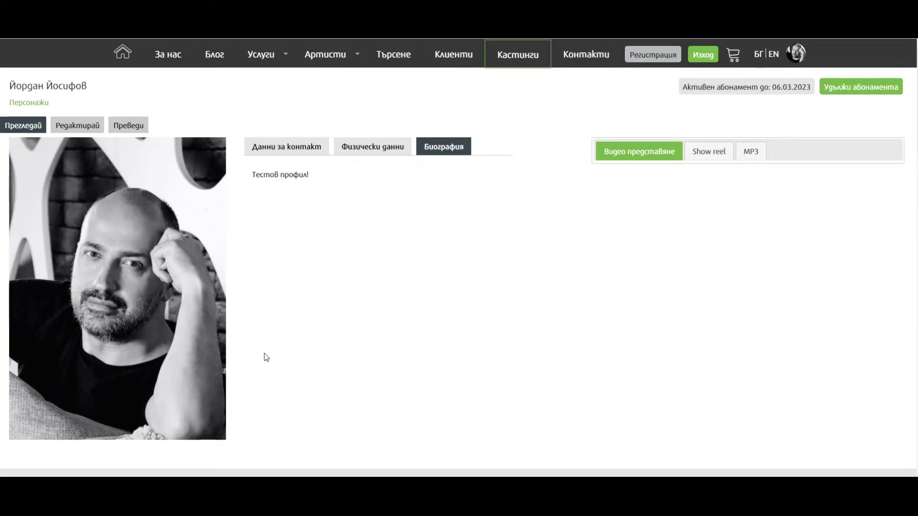
- Open the artist profile for editing and upload images 1 to 5 to its additional photos in the media section
left_click(82, 126)
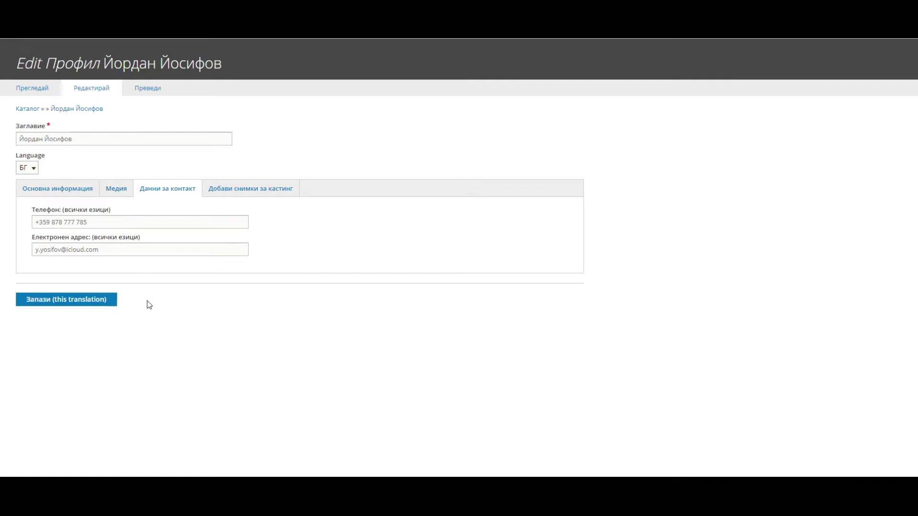
left_click(115, 191)
scroll(119, 342, "down", 8)
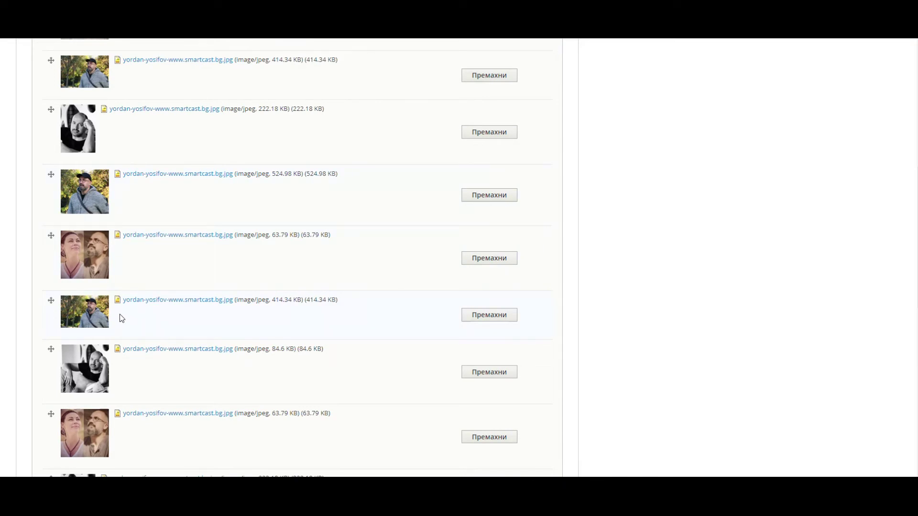
scroll(119, 317, "down", 9)
scroll(119, 318, "down", 3)
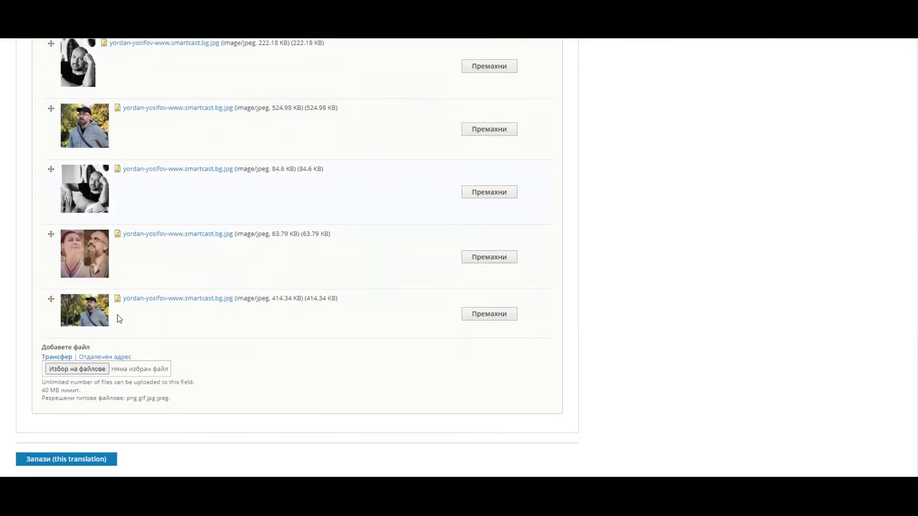
left_click(143, 354)
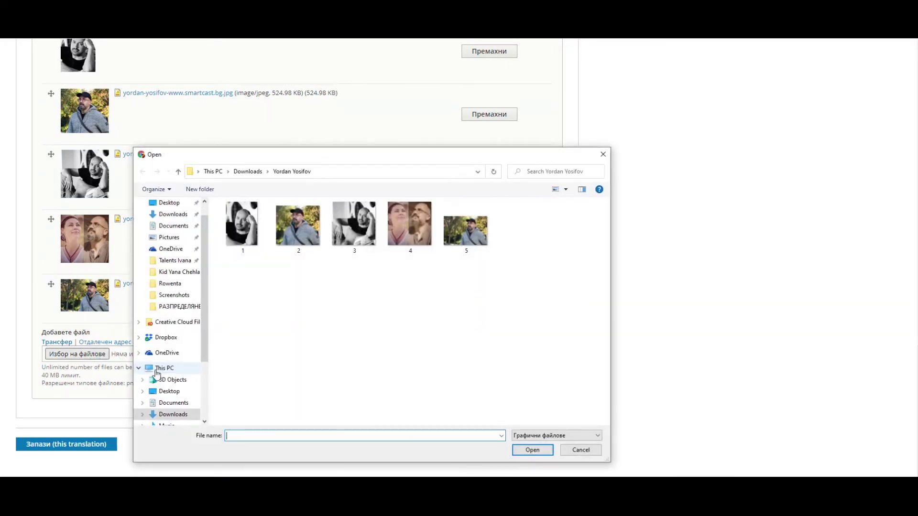
left_click_drag(243, 265, 490, 242)
left_click(532, 450)
left_click(79, 356)
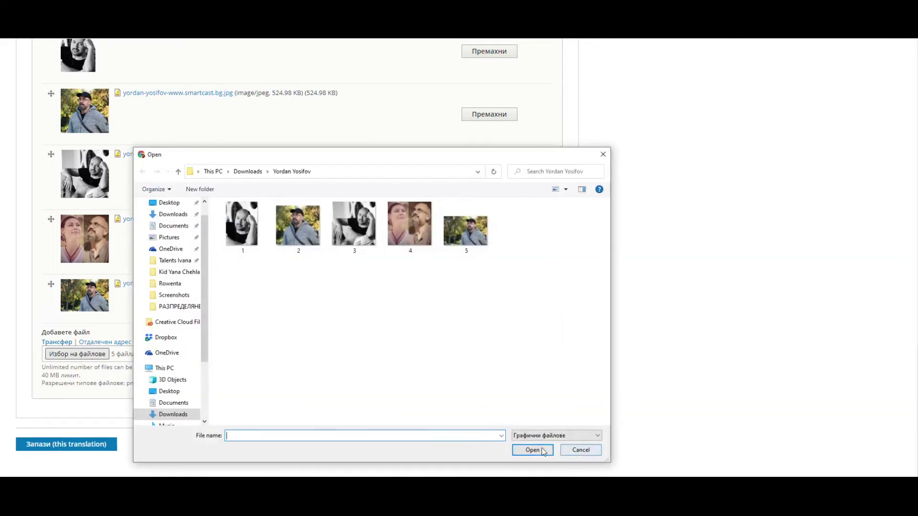
left_click_drag(528, 235, 239, 229)
left_click(579, 450)
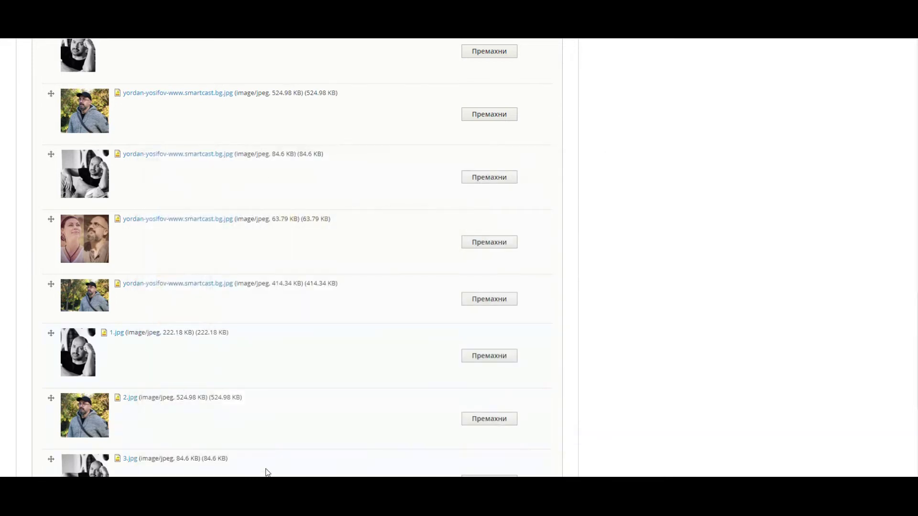
- Check the newly uploaded images in the additional photos list and save the profile
scroll(201, 431, "down", 4)
scroll(142, 414, "down", 1)
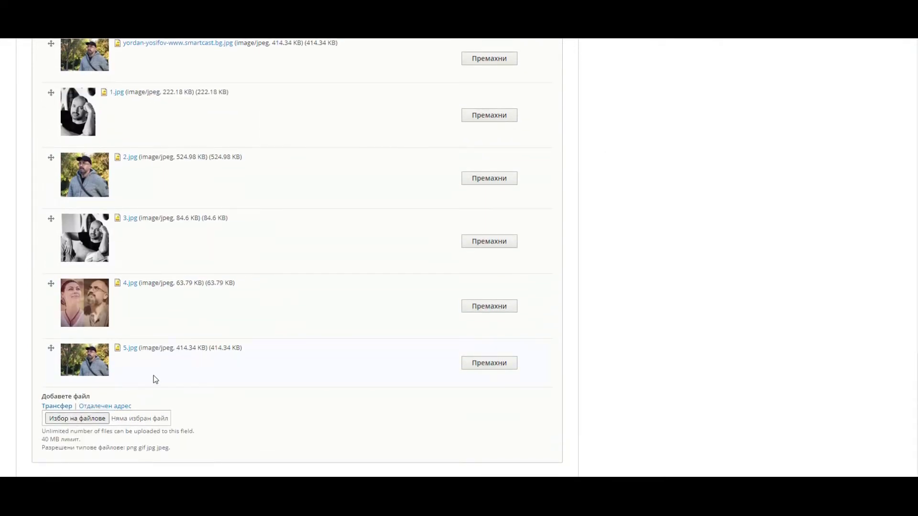
scroll(158, 383, "up", 5)
scroll(158, 383, "down", 5)
scroll(163, 369, "down", 2)
left_click(79, 450)
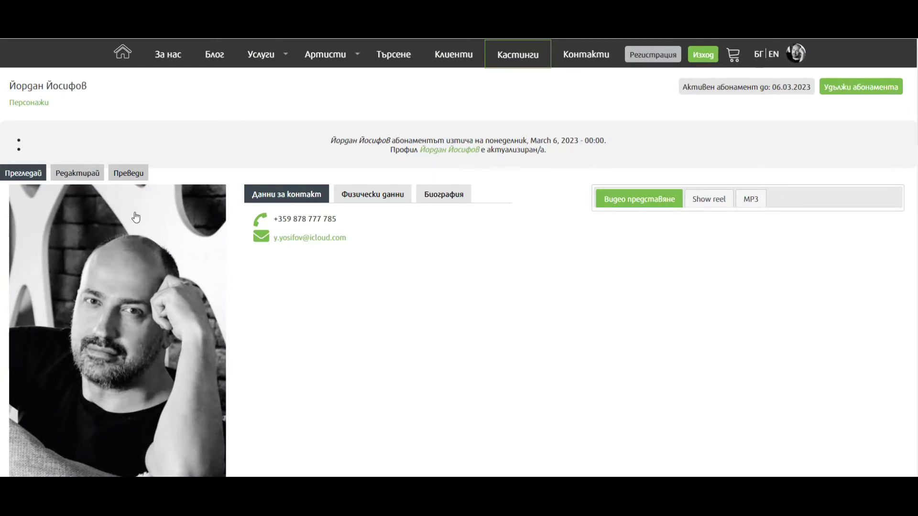
- Reopen the profile for editing and review its basic information and contact details
left_click(80, 176)
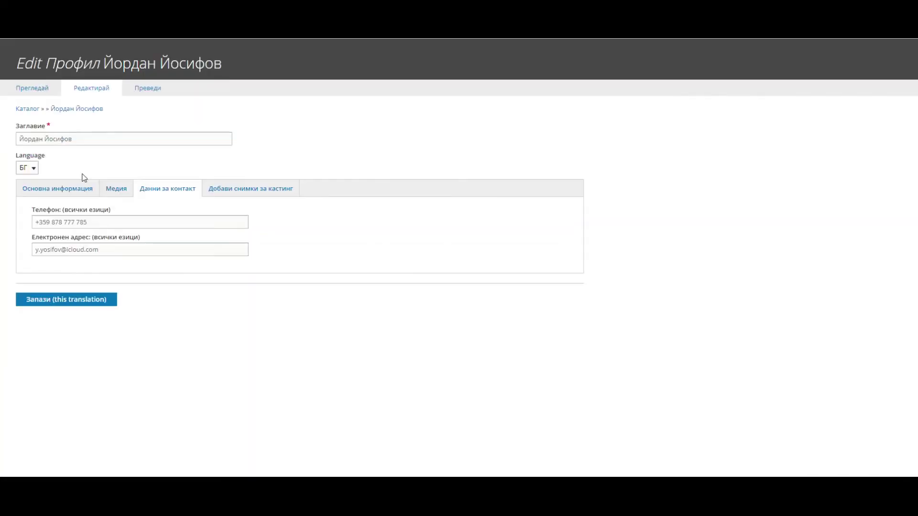
left_click(60, 189)
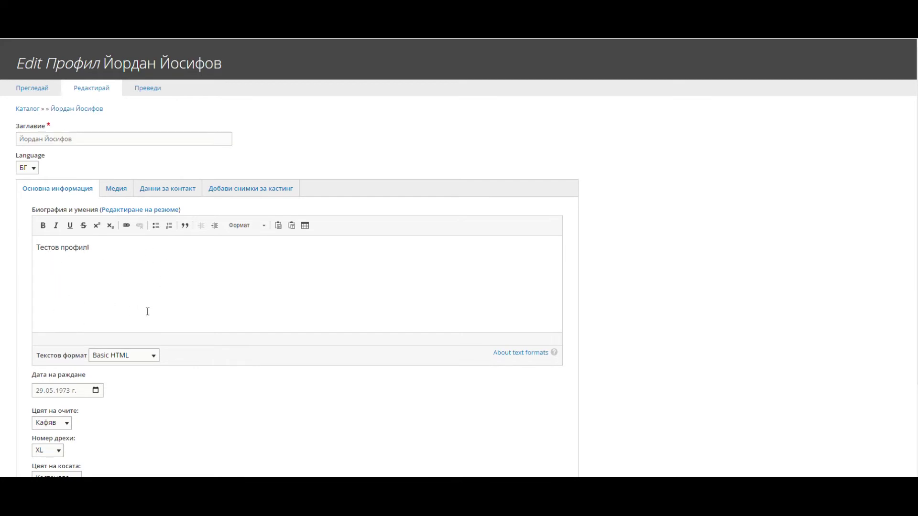
scroll(148, 312, "down", 2)
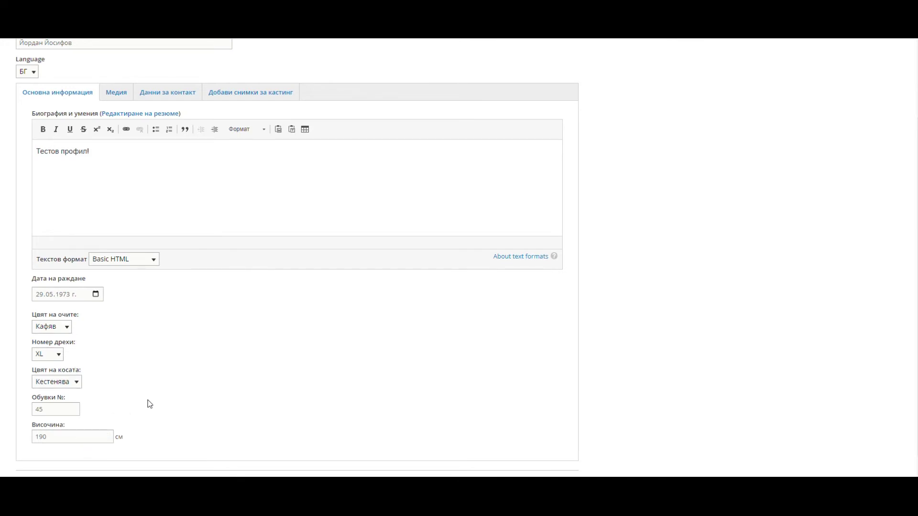
scroll(115, 407, "down", 1)
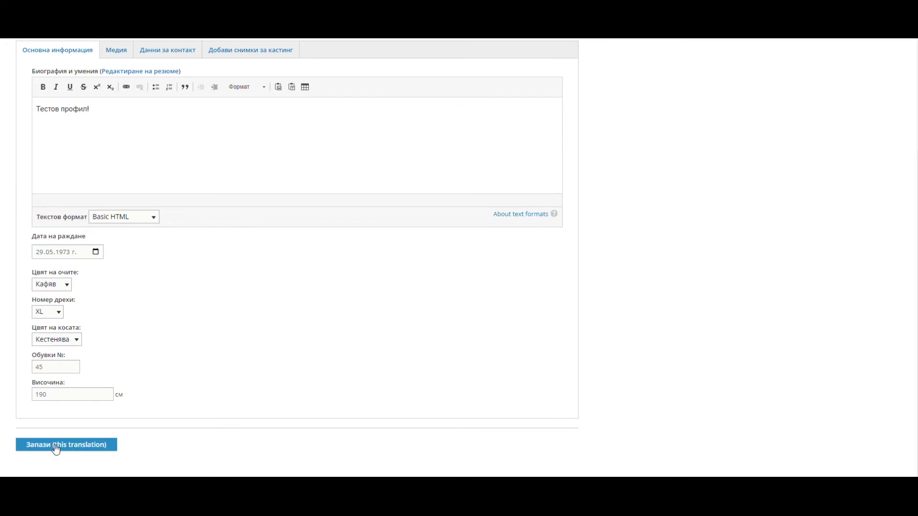
left_click(172, 55)
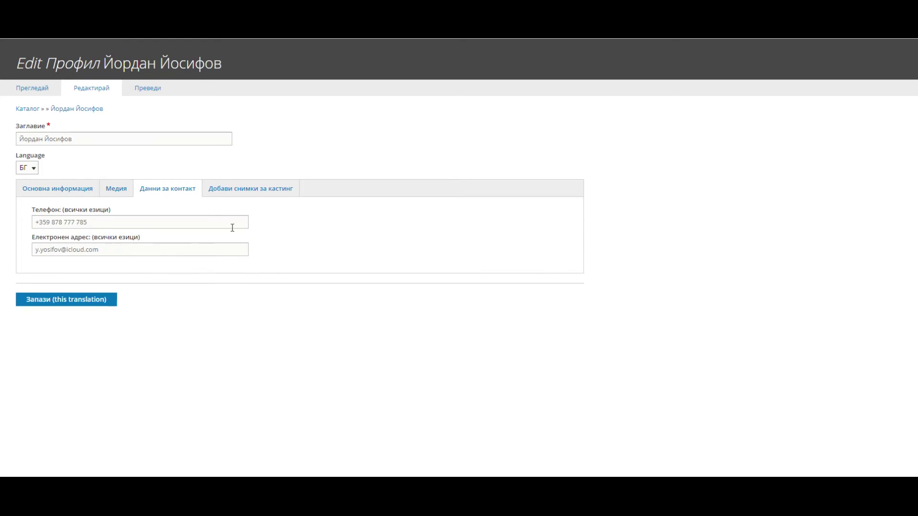
- Upload images 1 to 5 from the Downloads subfolder as the profile's casting photos
left_click(257, 191)
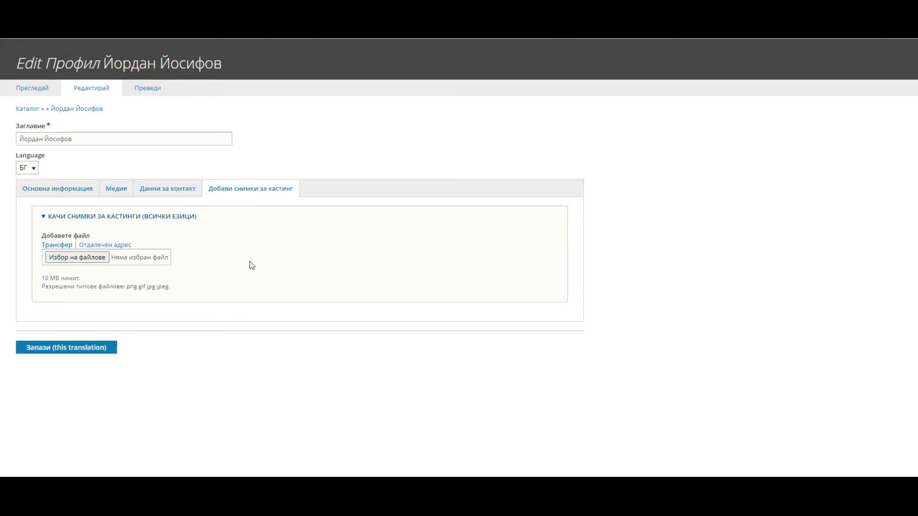
left_click(92, 259)
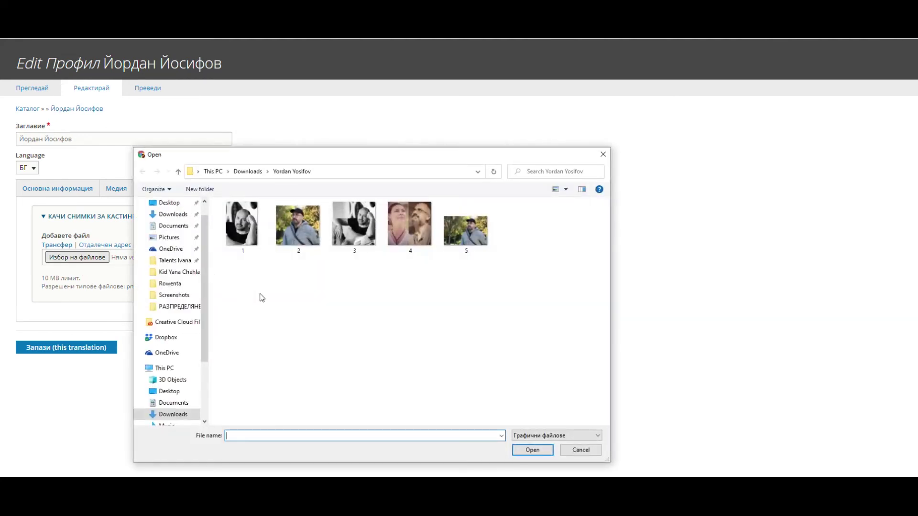
left_click_drag(241, 265, 491, 202)
left_click(533, 451)
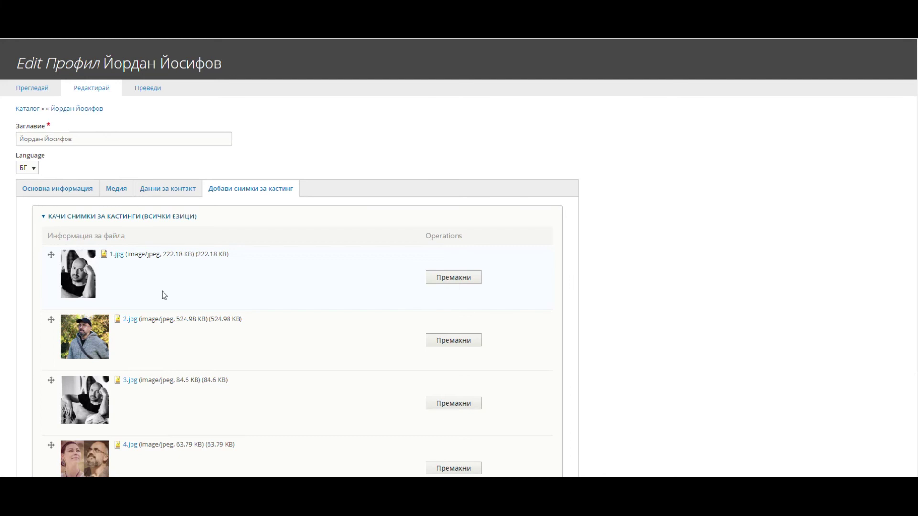
- Reorder the casting photos to 1, 5, 3, 2, 4 and remove 4.jpg from the list
scroll(162, 293, "down", 2)
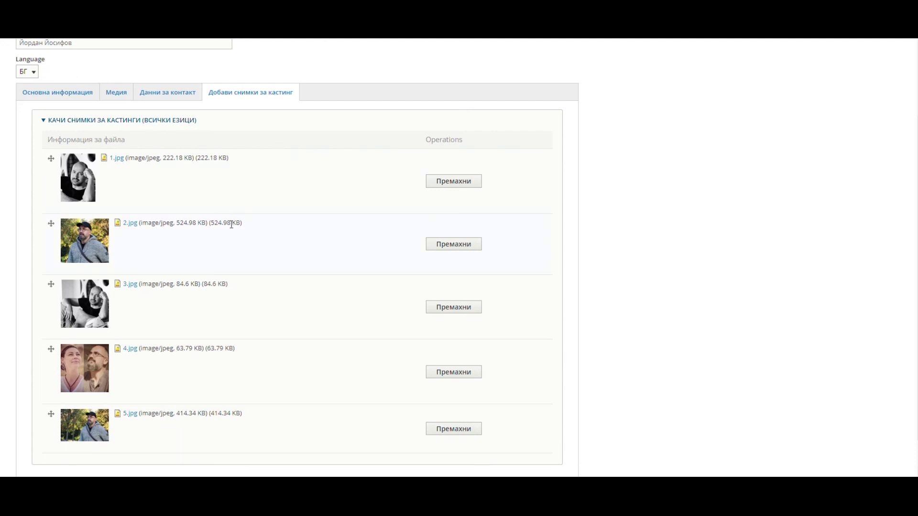
scroll(229, 229, "down", 1)
left_click_drag(51, 368, 54, 331)
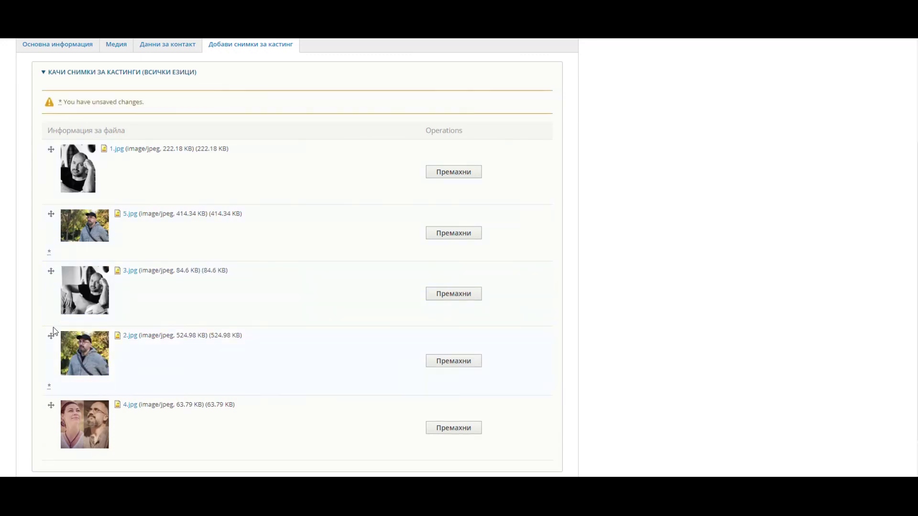
left_click(455, 428)
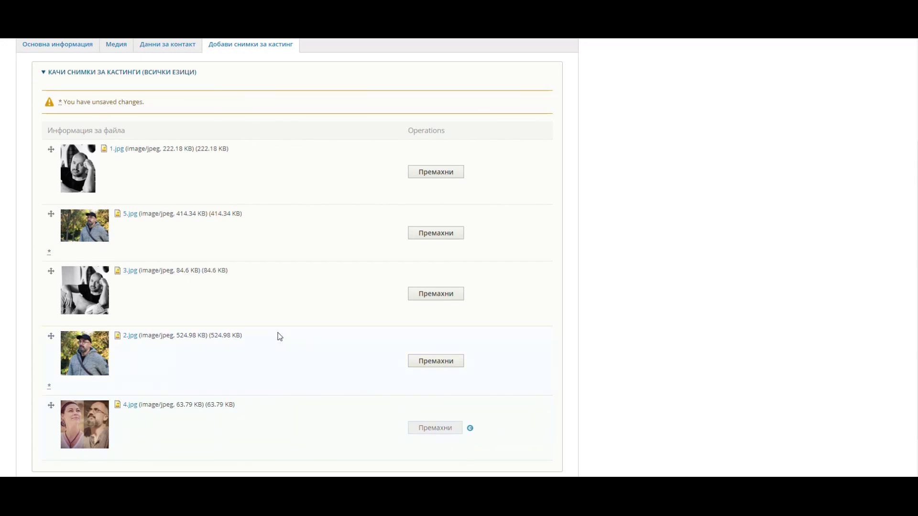
- Look through the additional photos in the media section and save the profile
left_click(116, 44)
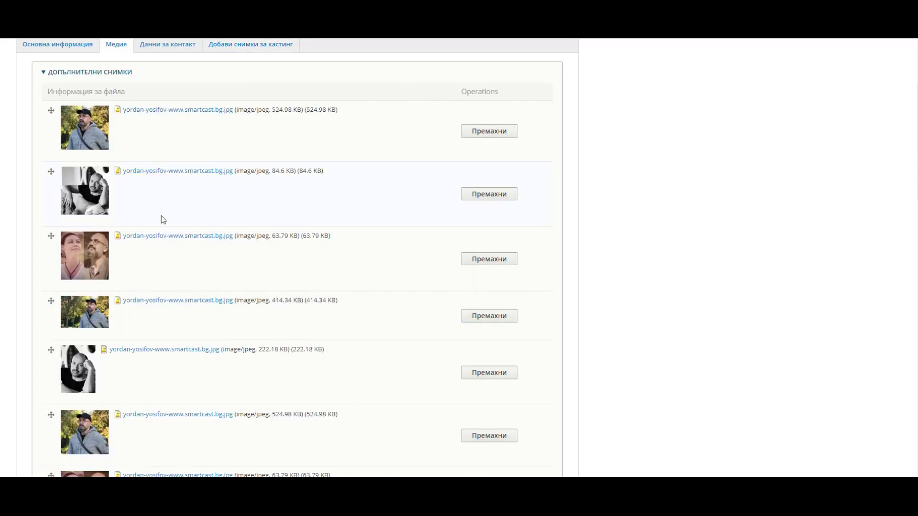
scroll(148, 255, "down", 15)
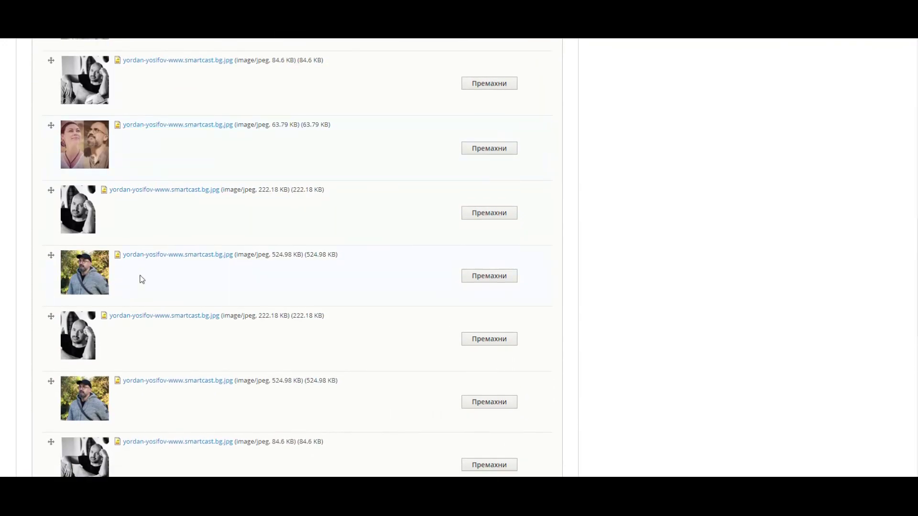
scroll(141, 282, "down", 15)
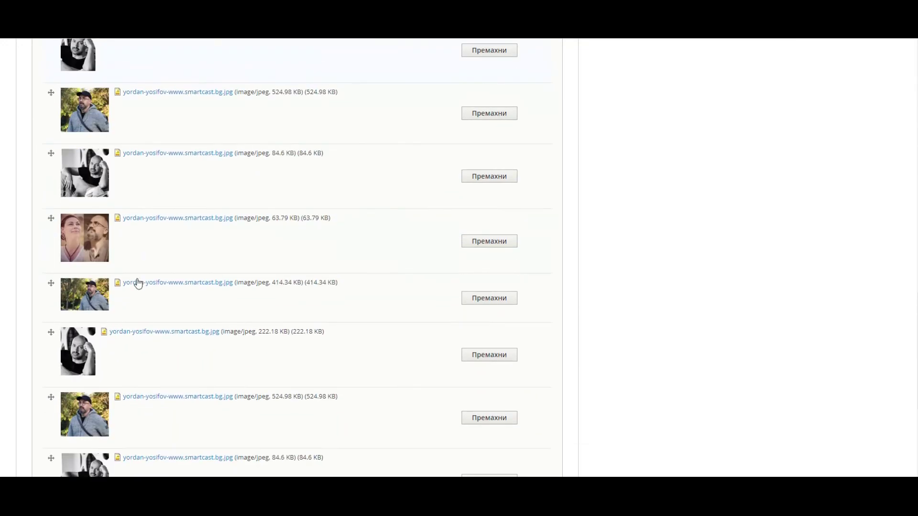
left_click(56, 446)
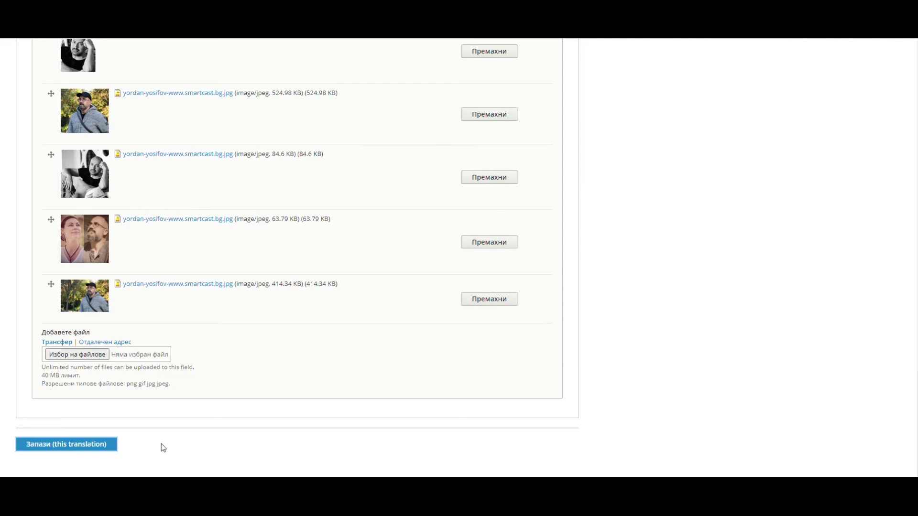